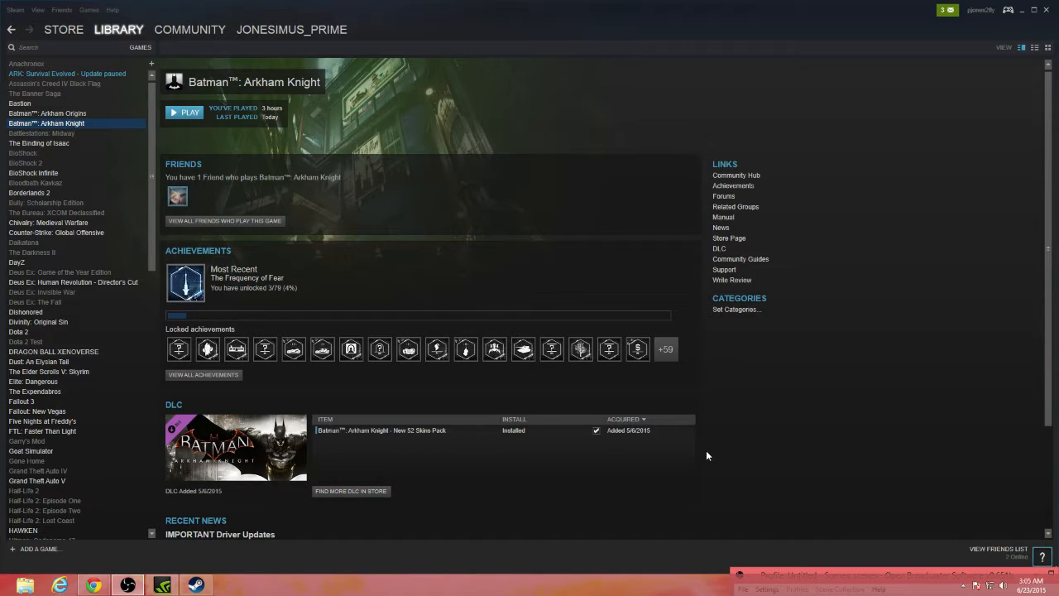
# Browse Batman: Arkham Knight's local files from its Properties to open the installation folder
pyautogui.rightClick(61, 123)
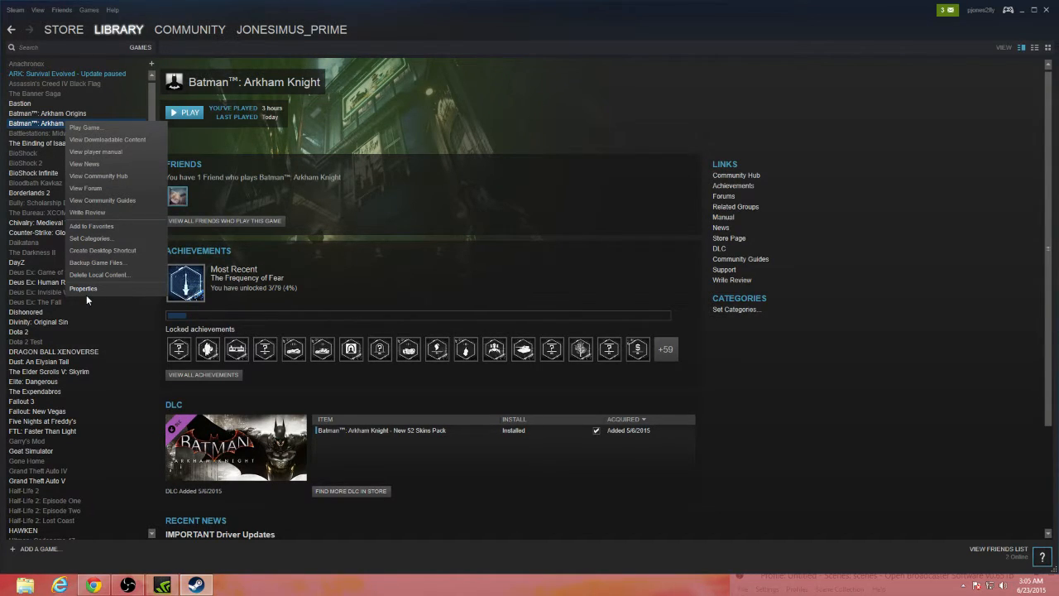
pyautogui.click(566, 268)
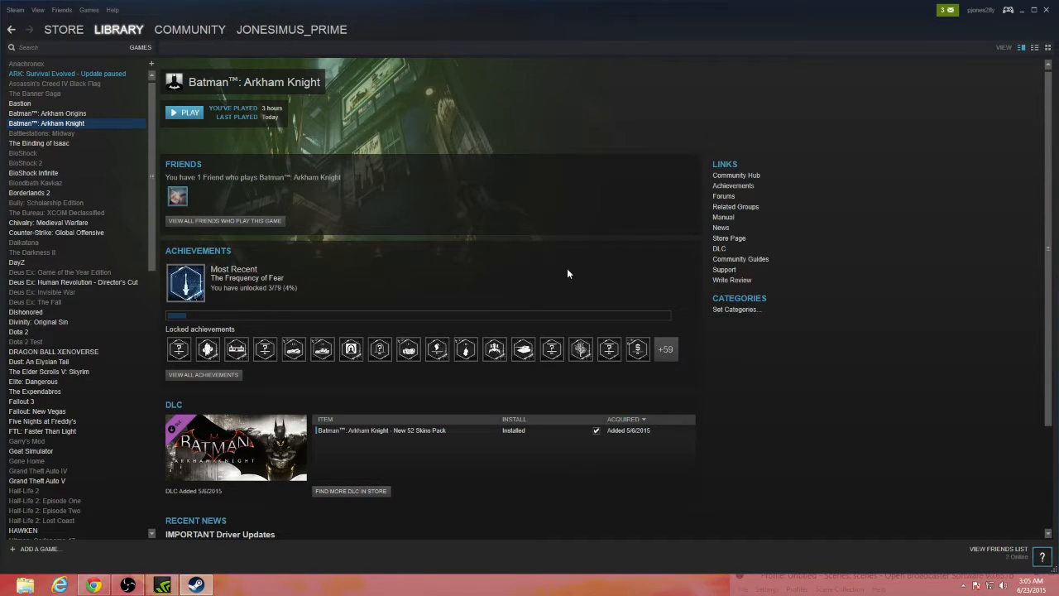
pyautogui.rightClick(90, 126)
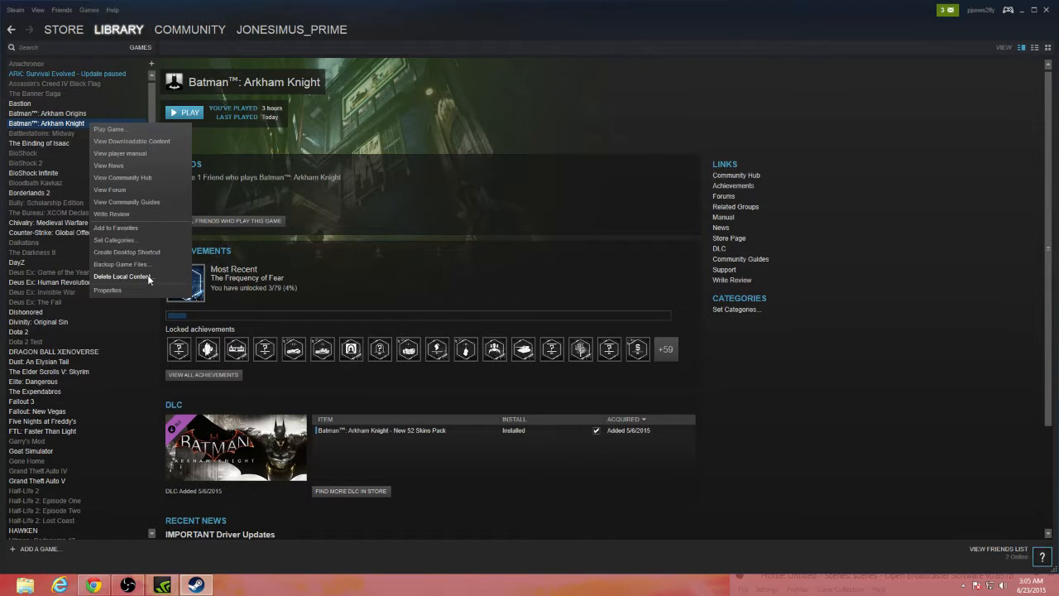
pyautogui.click(108, 290)
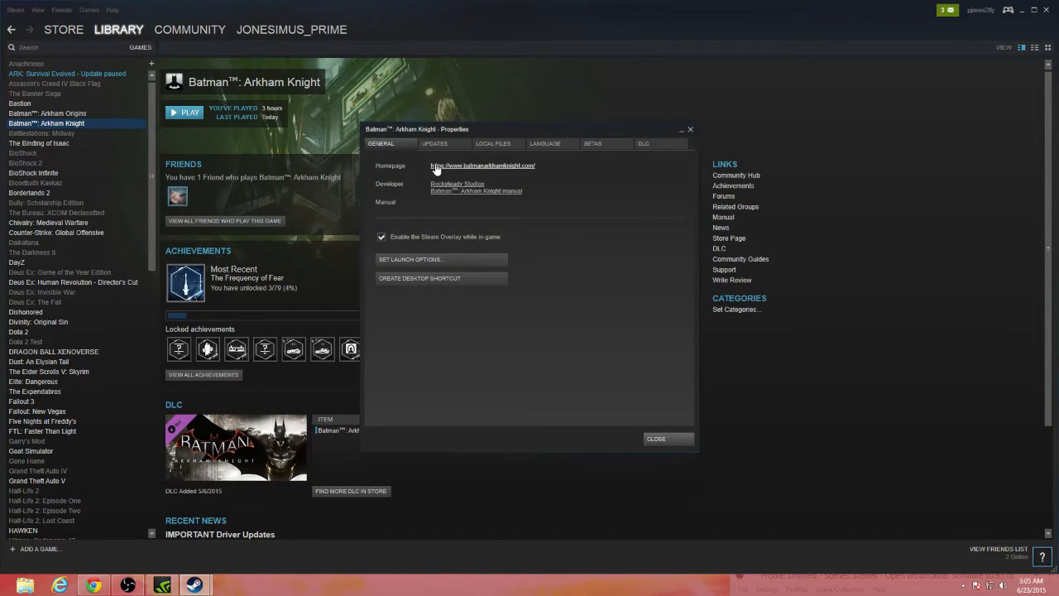
pyautogui.click(493, 143)
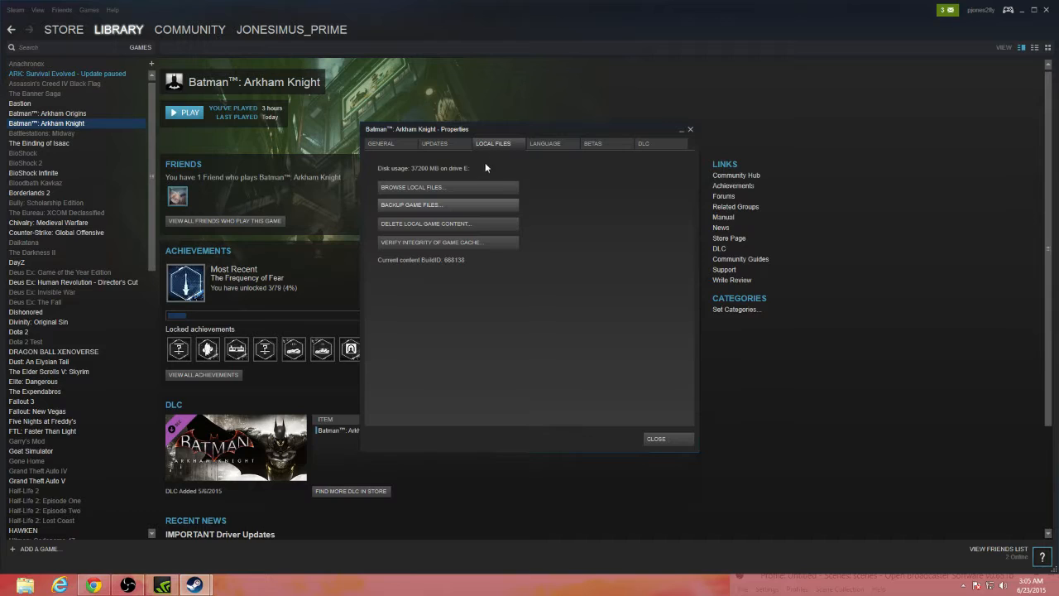
pyautogui.click(457, 189)
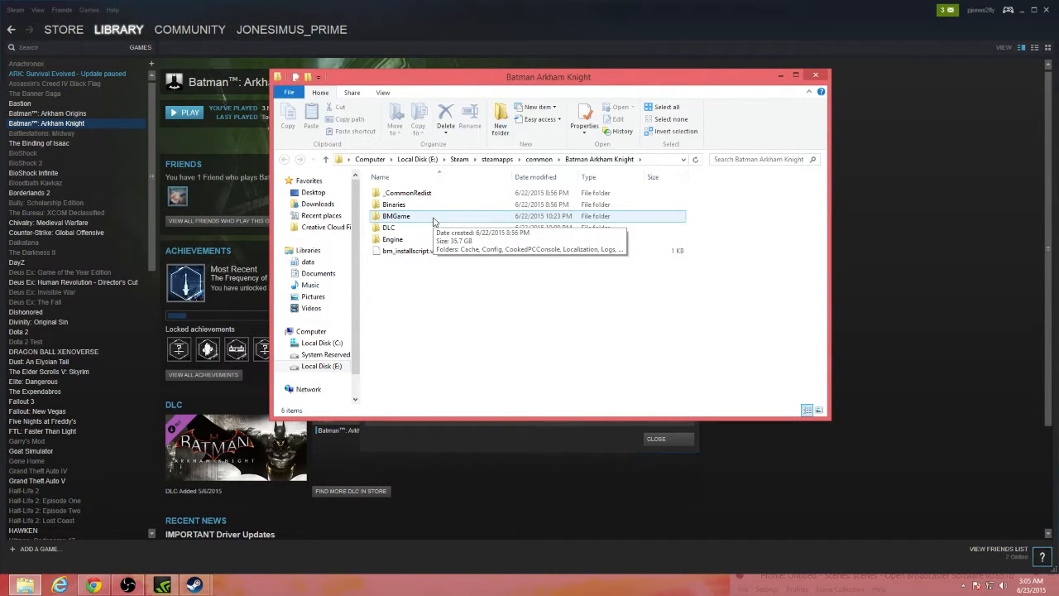
# Navigate into BMGame and then its Config folder with the 21 configuration files
pyautogui.doubleClick(433, 221)
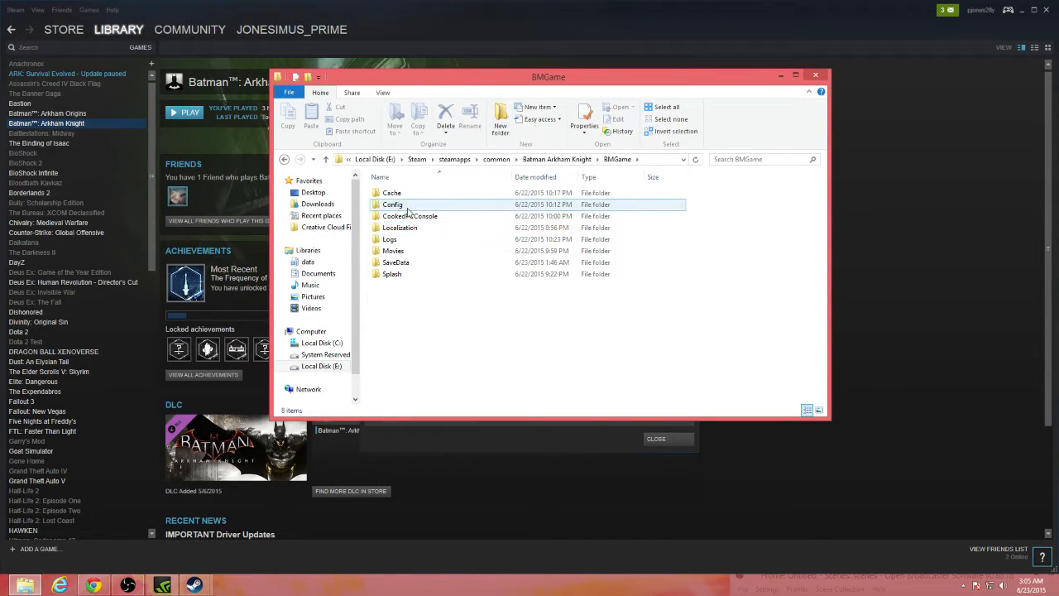
pyautogui.doubleClick(393, 205)
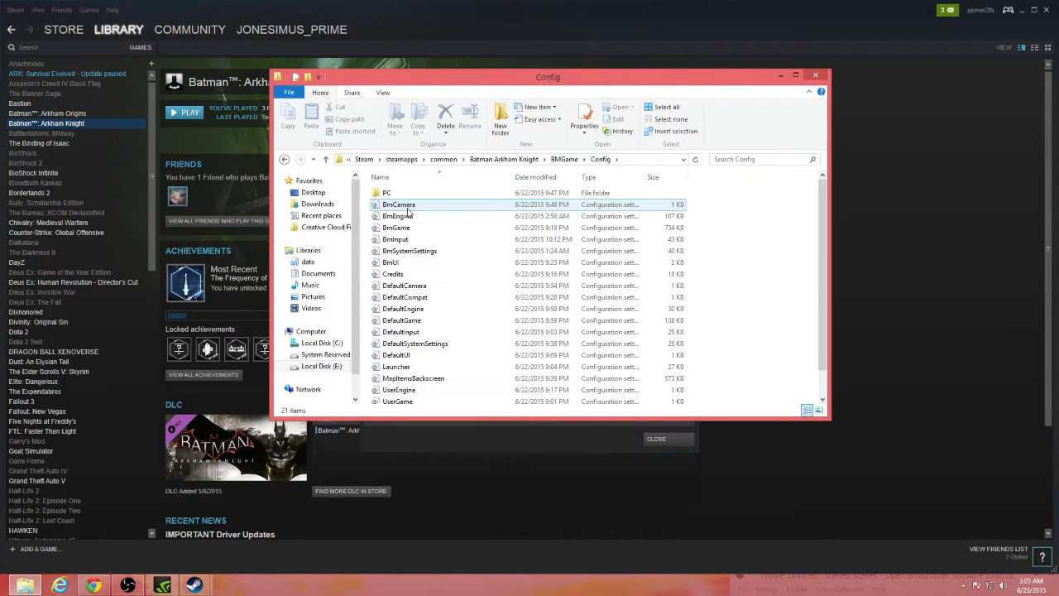
# Edit BmSystemSettings in Notepad so the MaxFPS line reads 60.000000
pyautogui.doubleClick(409, 250)
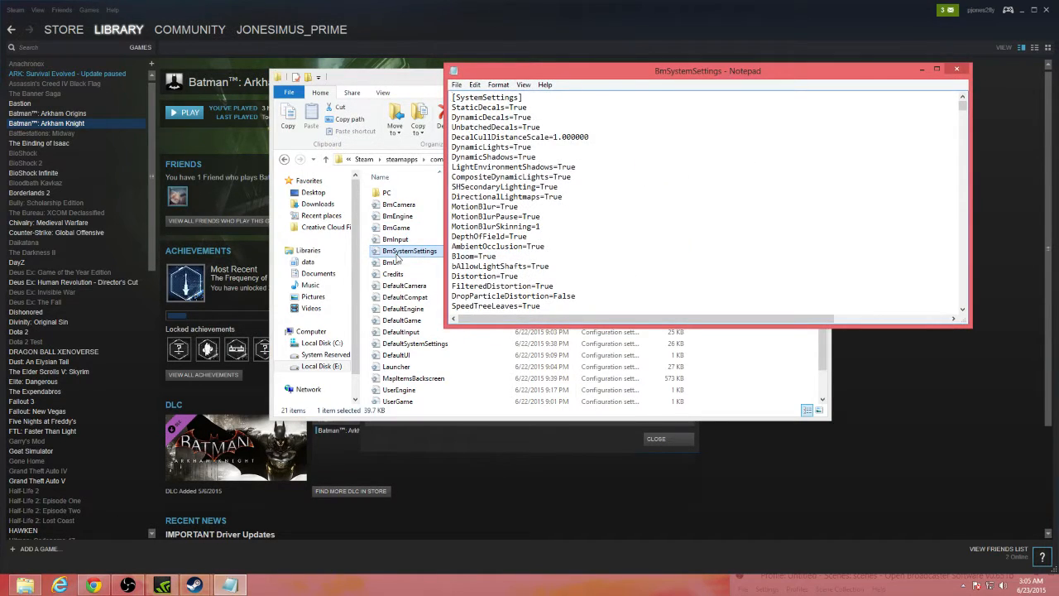
pyautogui.scroll(-1, 499, 233)
pyautogui.scroll(-2, 500, 233)
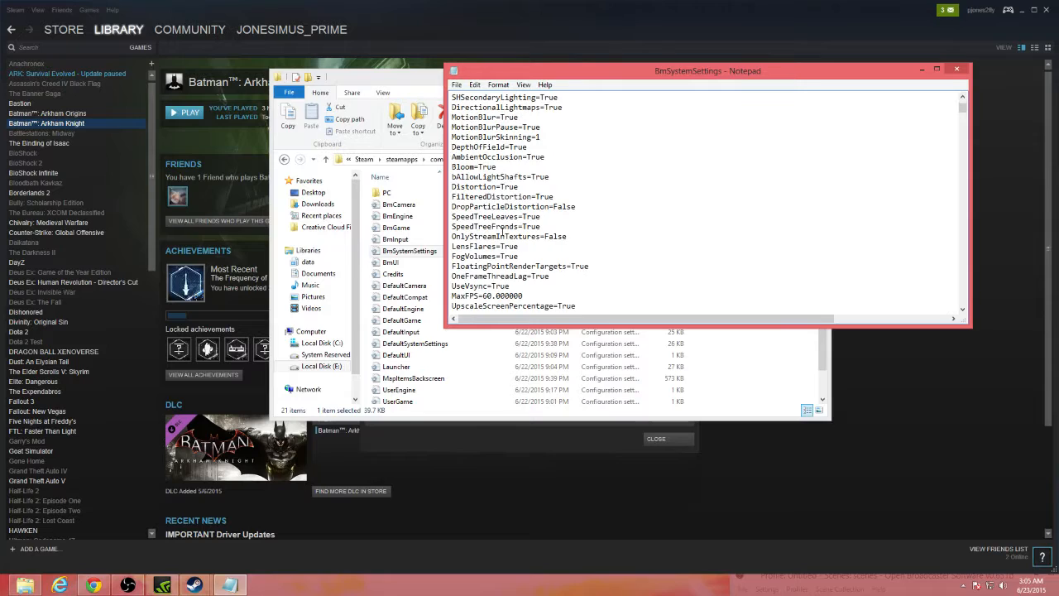
pyautogui.scroll(-1, 499, 233)
pyautogui.click(454, 265)
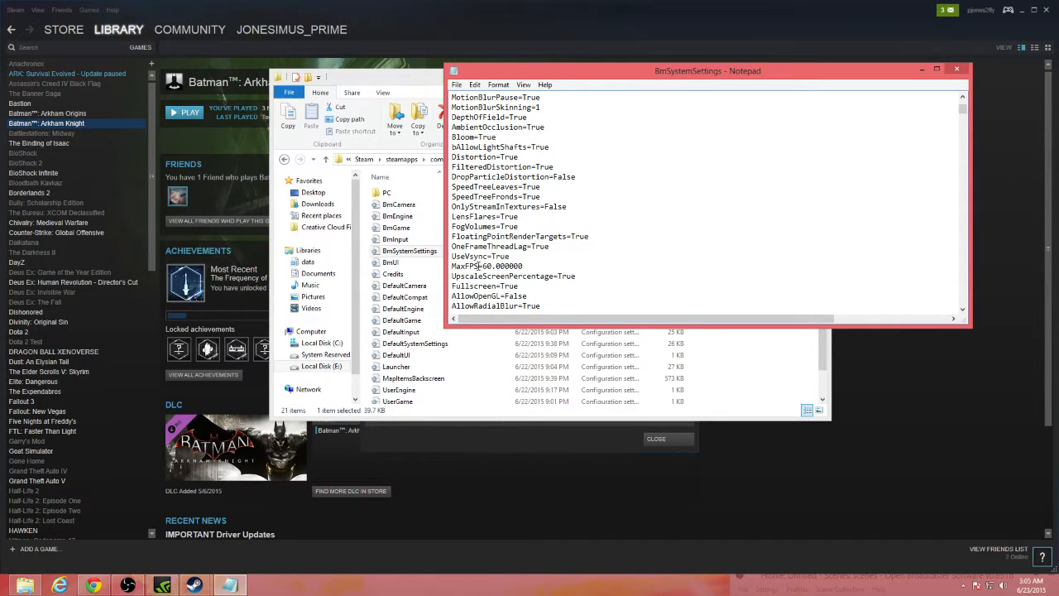
pyautogui.click(494, 266)
pyautogui.press('BackSpace')
pyautogui.write('6')
# Bring the OBS recording window back into view near the screen centre
pyautogui.click(128, 586)
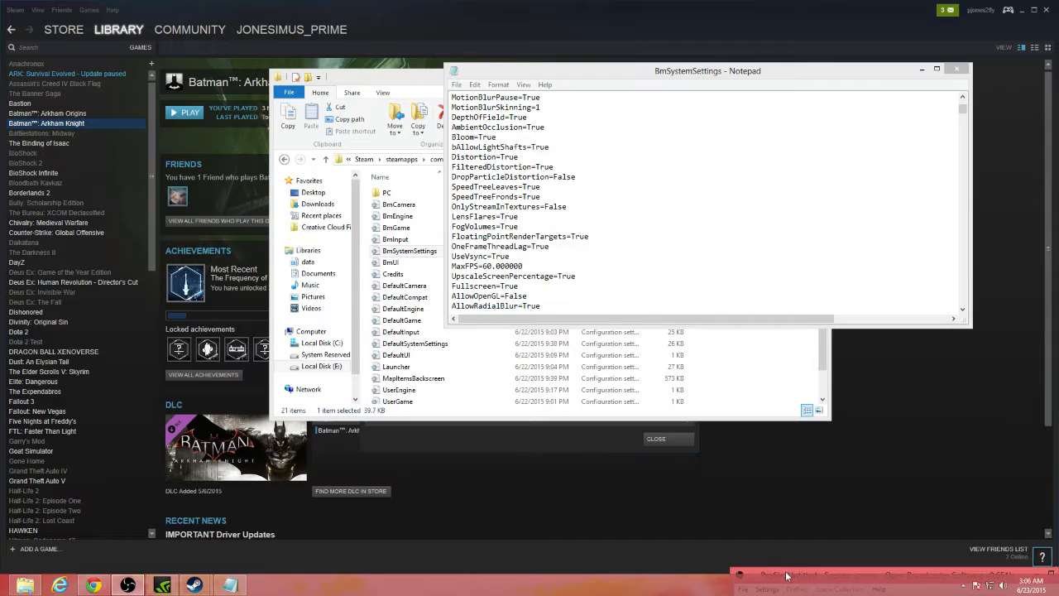
pyautogui.moveTo(790, 569)
pyautogui.mouseDown()
pyautogui.moveTo(719, 463)
pyautogui.moveTo(619, 214)
pyautogui.moveTo(548, 186)
pyautogui.moveTo(751, 527)
pyautogui.mouseUp()
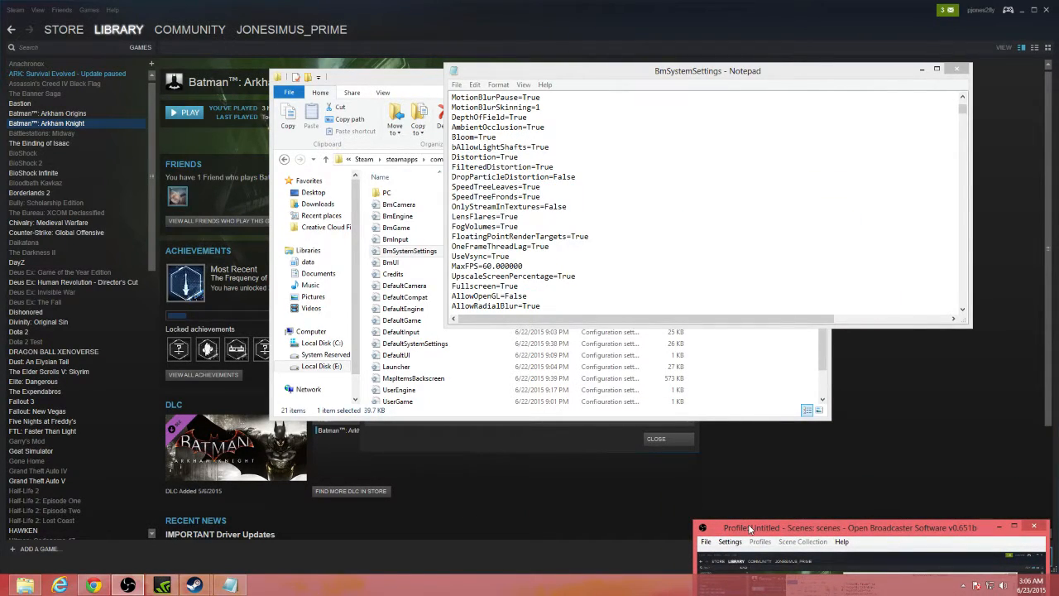
pyautogui.moveTo(750, 527)
pyautogui.mouseDown()
pyautogui.moveTo(401, 156)
pyautogui.moveTo(398, 187)
pyautogui.mouseUp()
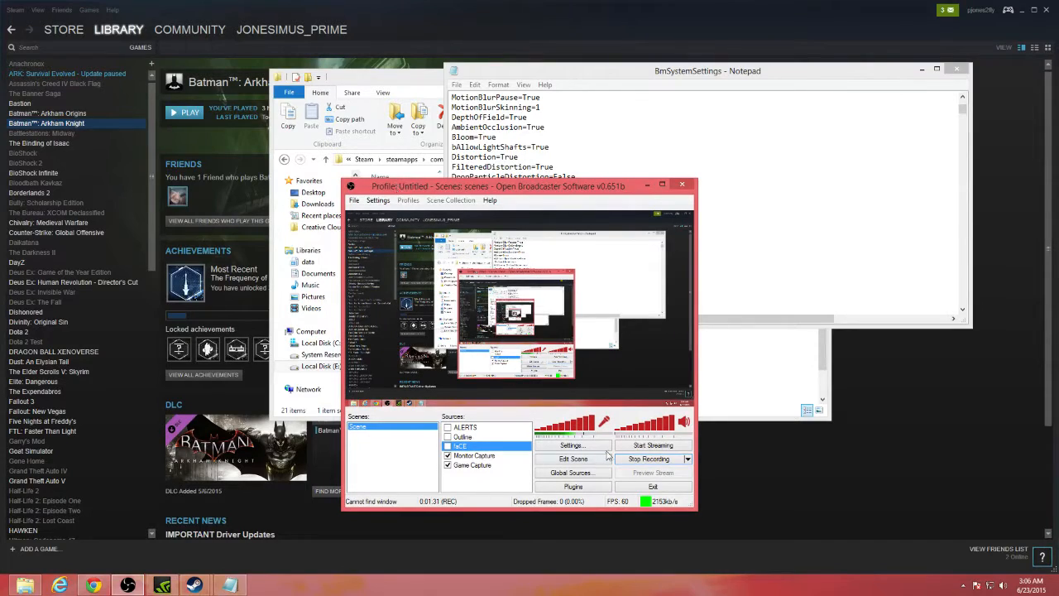